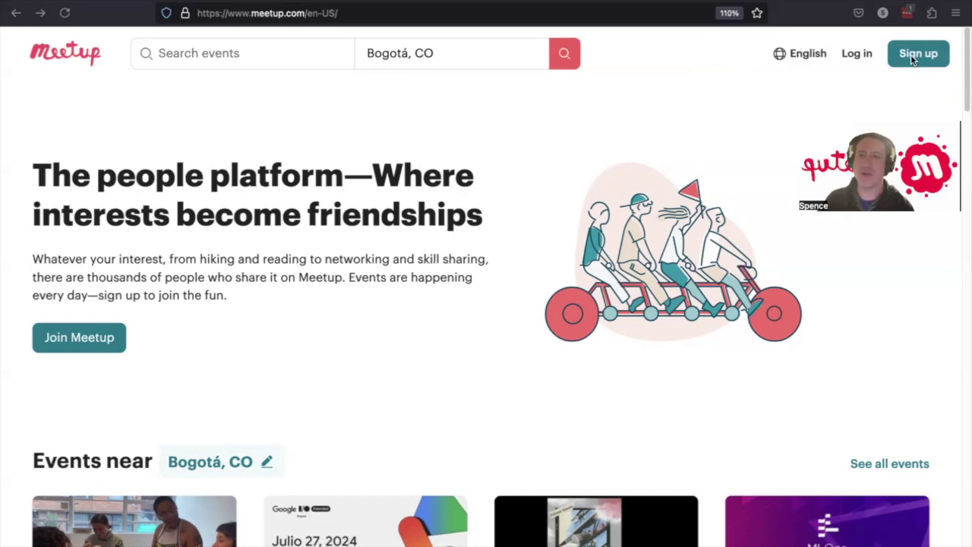
Sign up with email, filling in the name Seattle Polyglots, the email address and the account password.
click(912, 56)
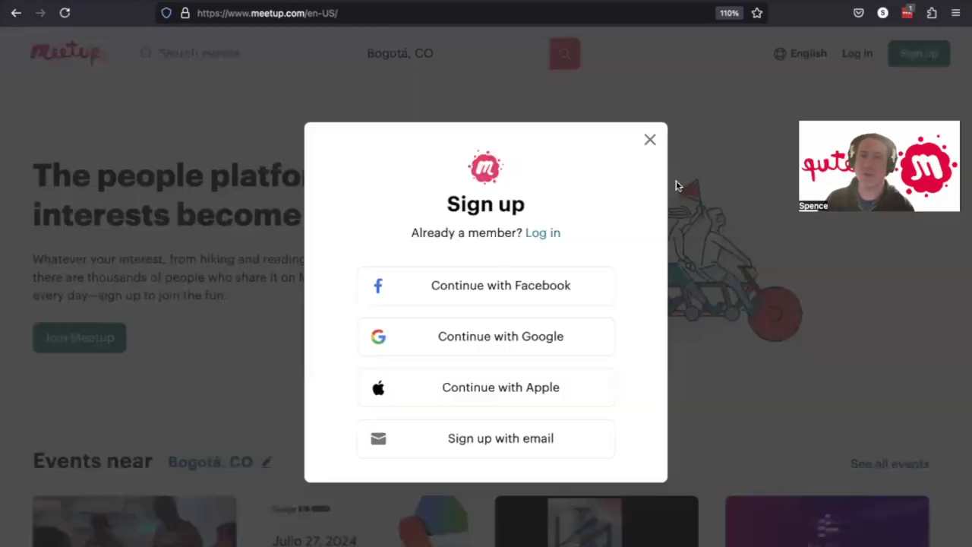
click(488, 448)
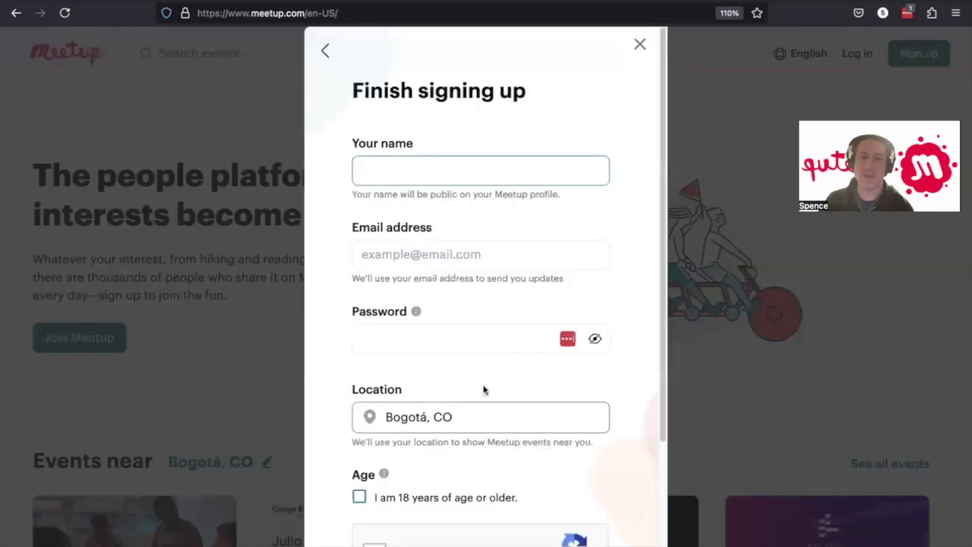
text(Seatt)
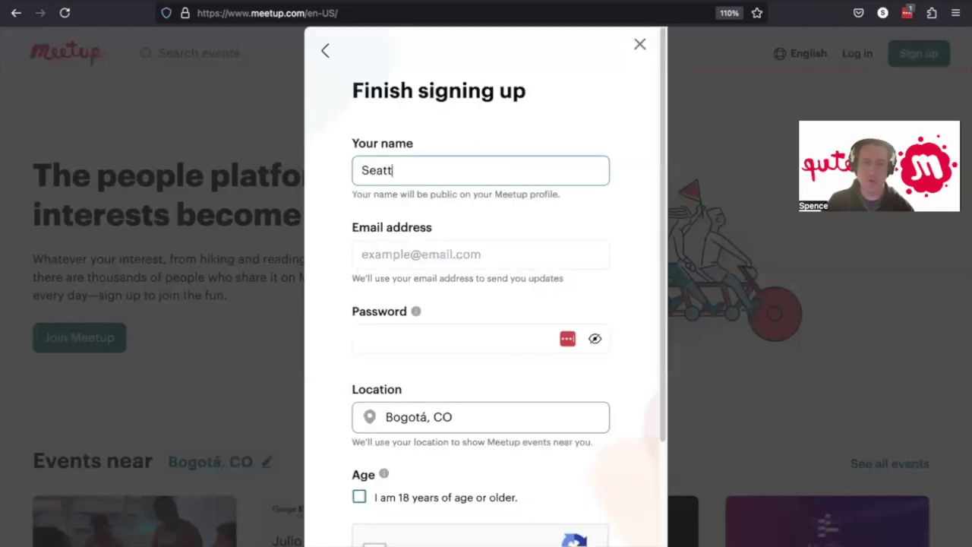
text(le Polyglot)
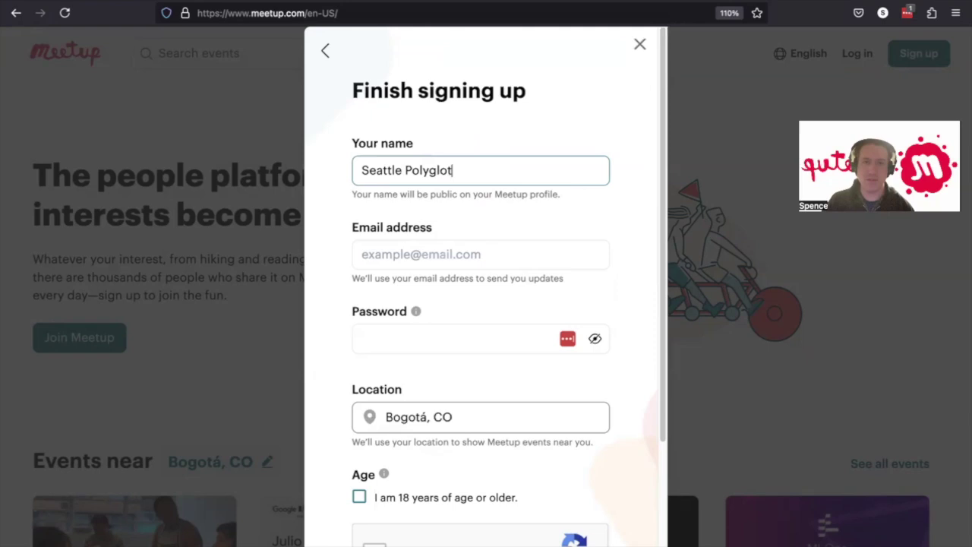
text(s)
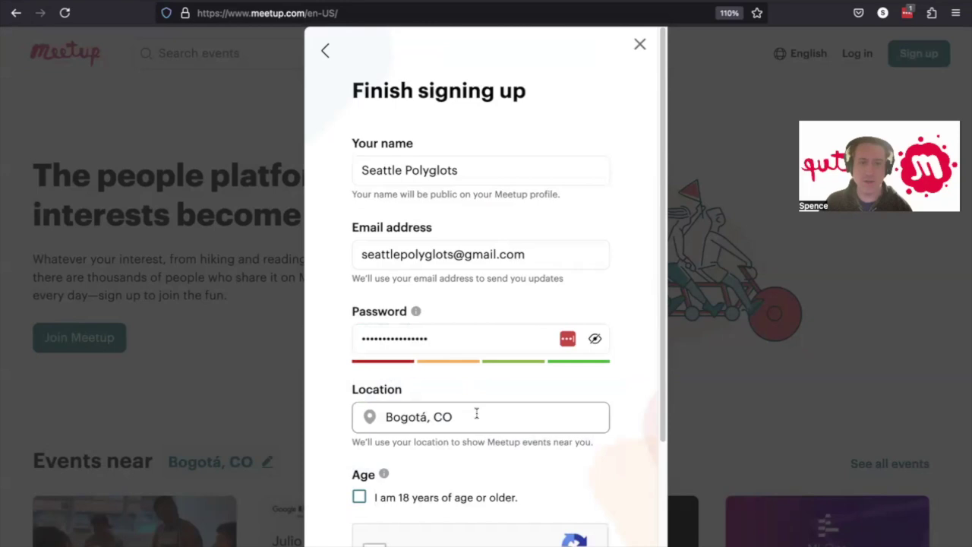
Confirm being 18 years of age or older, complete the robot check and submit the sign-up form.
scroll(475, 413, down, 3)
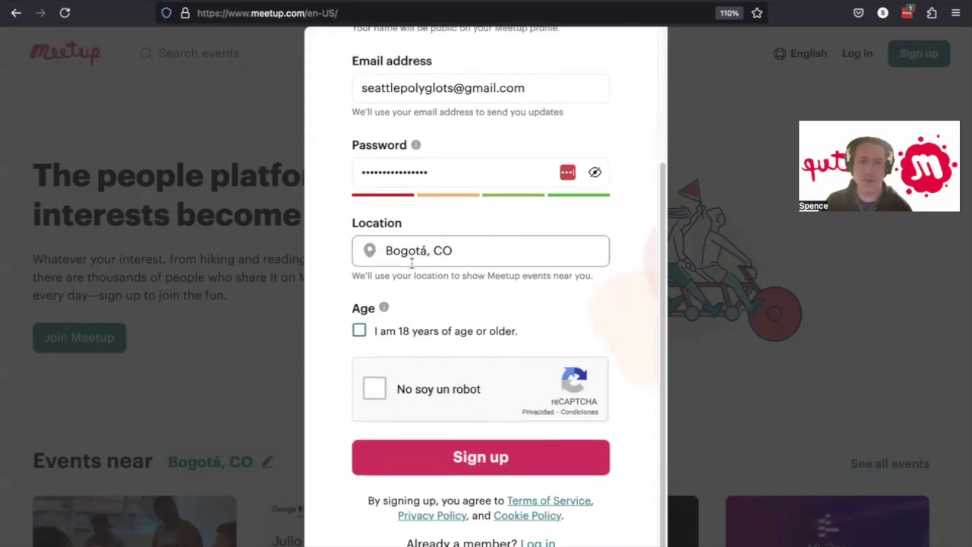
click(361, 333)
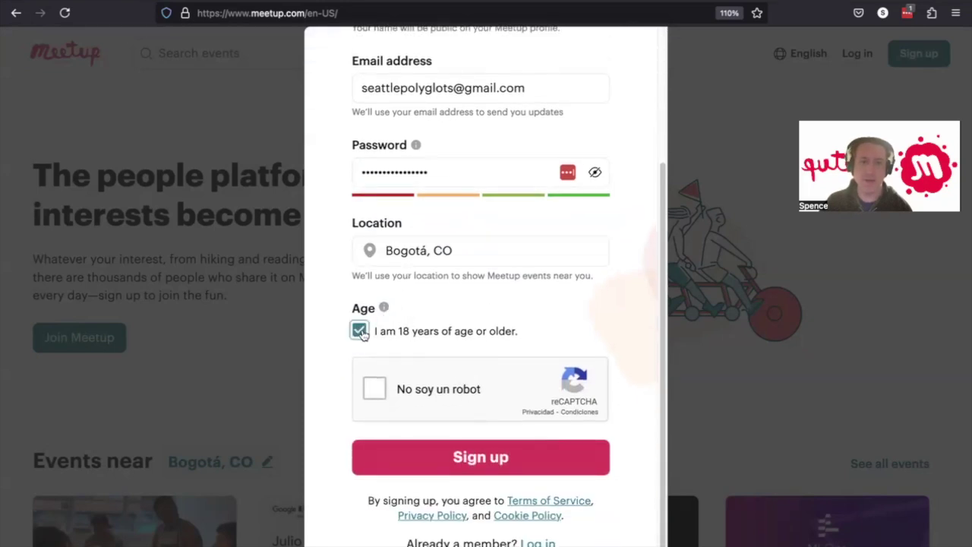
click(375, 389)
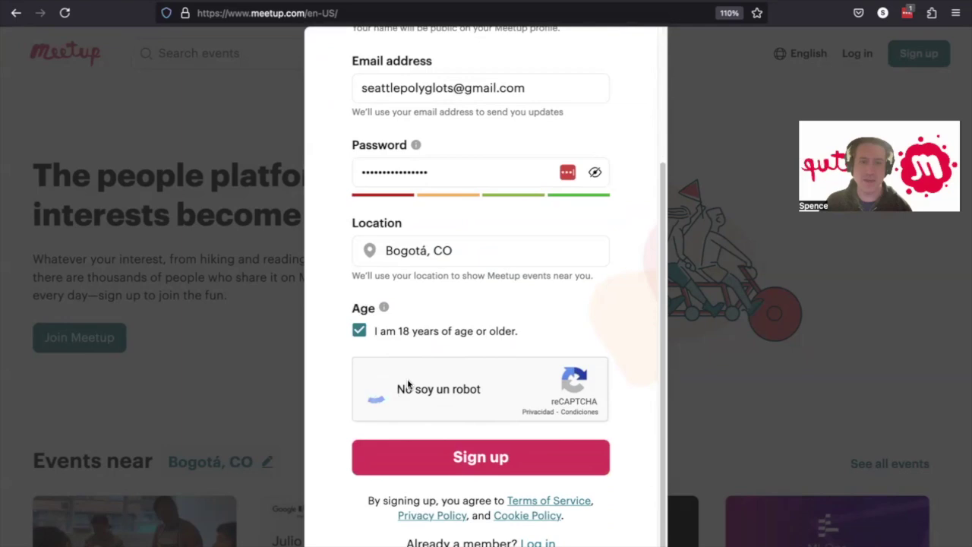
click(481, 457)
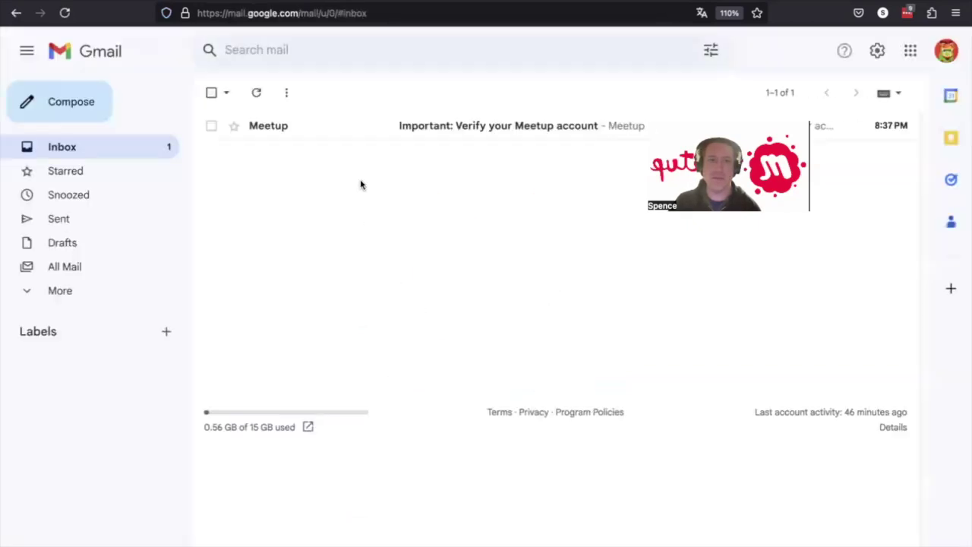
Verify the new account through the Meetup verification email in Gmail, and skip adding a profile photo.
click(437, 128)
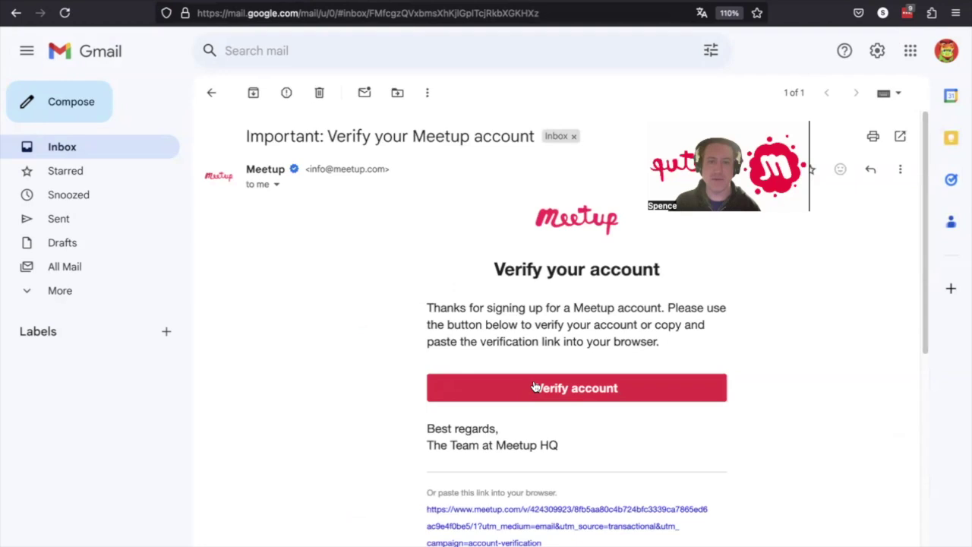
click(534, 387)
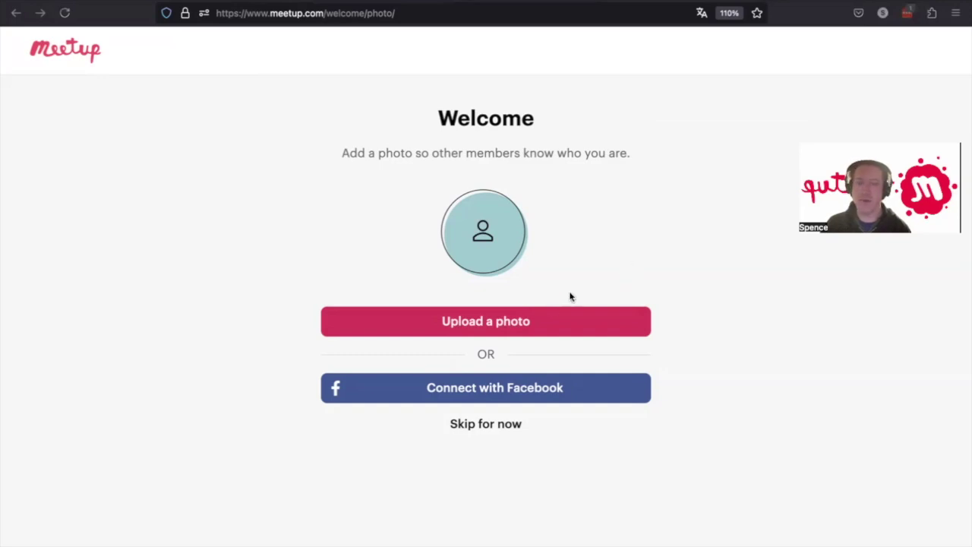
click(471, 425)
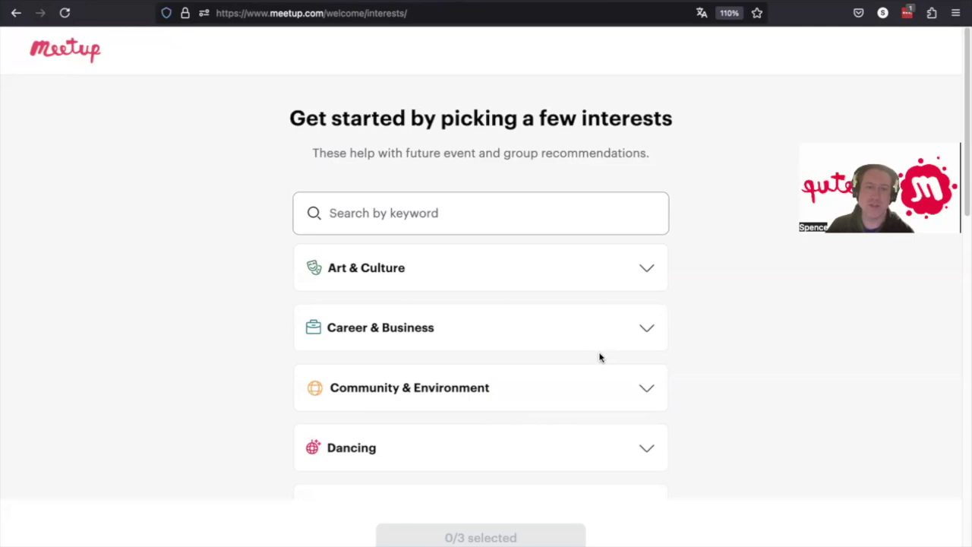
Search the interests for "languag" and add Language & Culture.
scroll(587, 336, down, 3)
scroll(585, 333, up, 2)
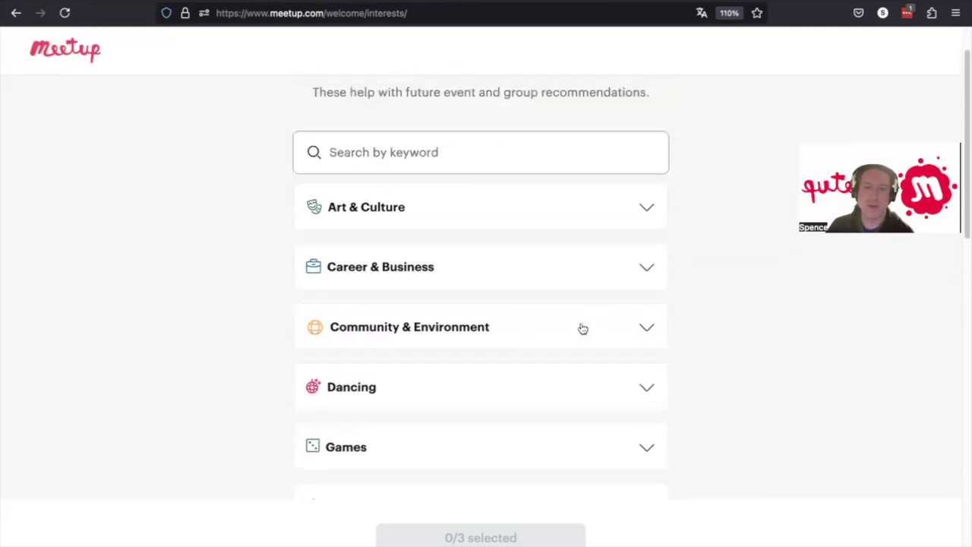
click(477, 163)
text(languag)
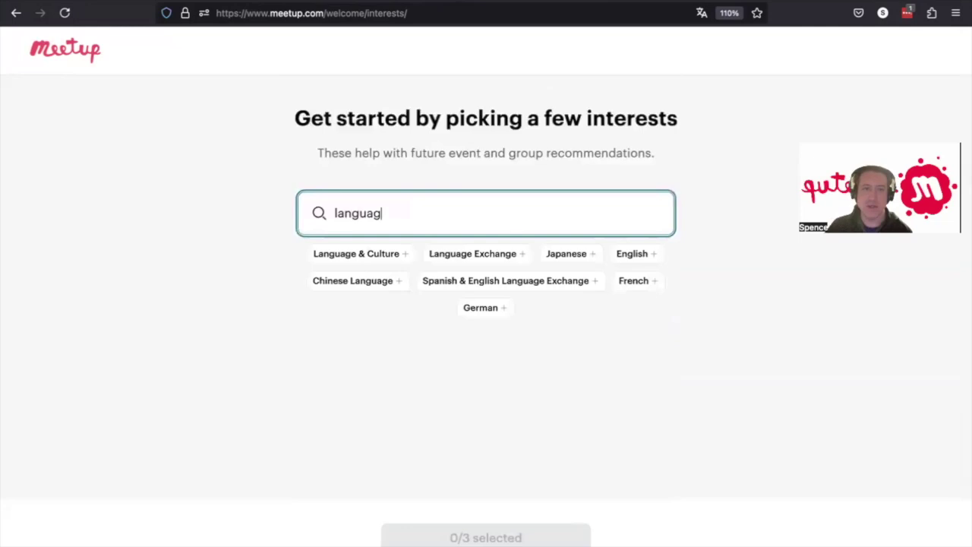
click(405, 253)
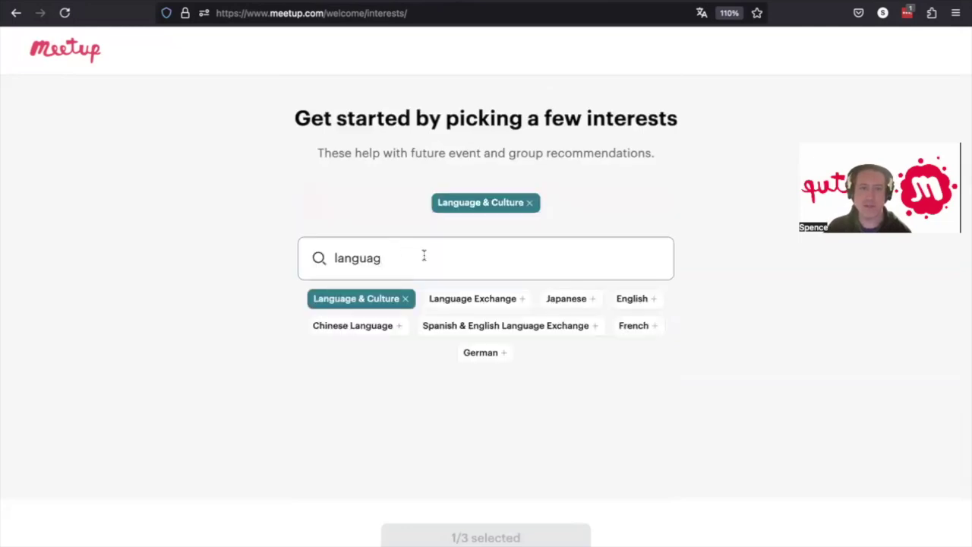
Clear the interest keyword search and add Creativity from the Art & Culture category.
click(424, 256)
key(BackSpace)
key(BackSpace)
key(BackSpace)
key(BackSpace)
key(BackSpace)
key(BackSpace)
key(BackSpace)
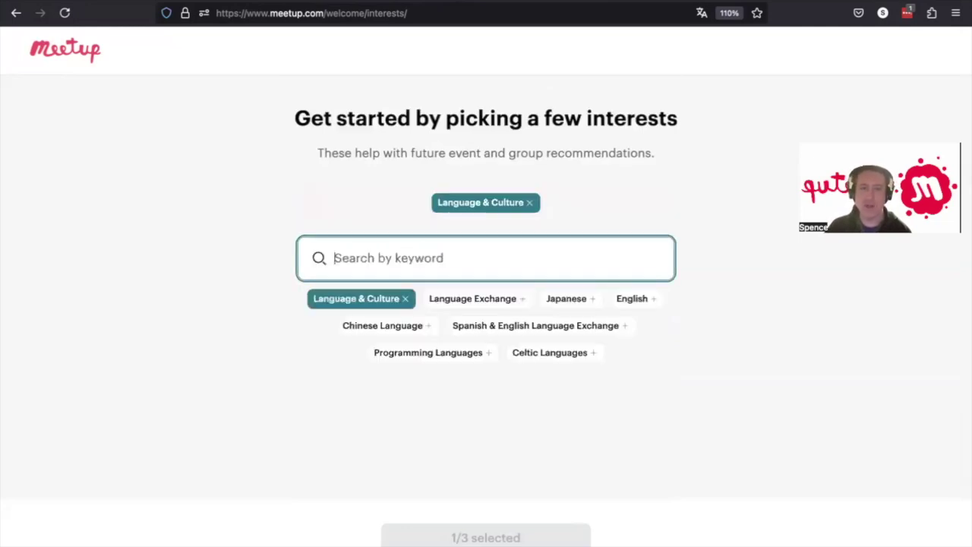
click(640, 314)
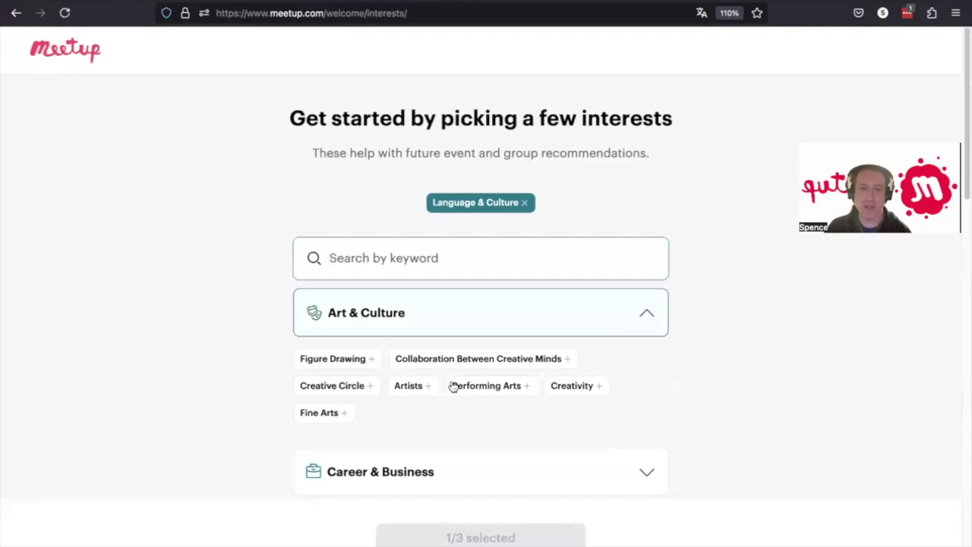
click(586, 390)
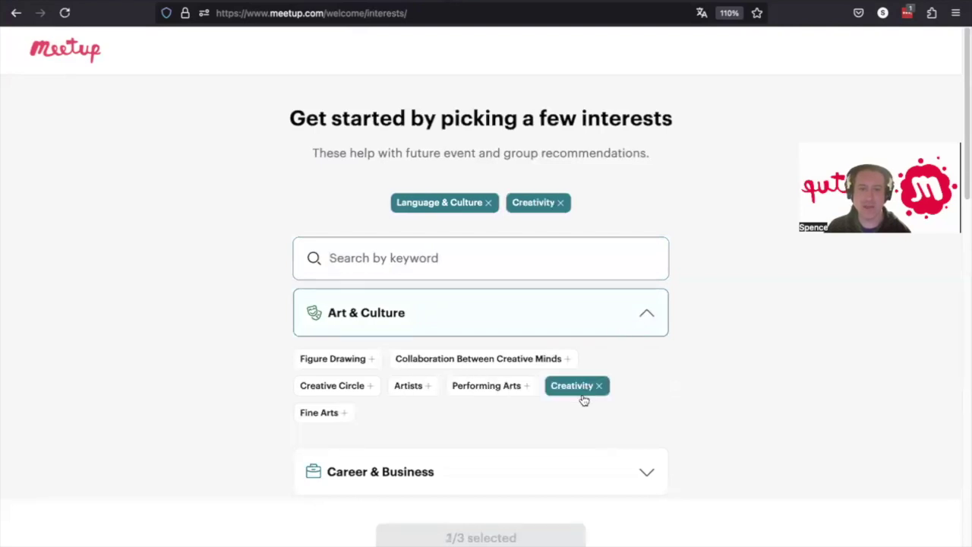
Add Birdwatching from the Pets & Animals category and submit the chosen interests.
scroll(576, 397, down, 6)
scroll(576, 397, down, 3)
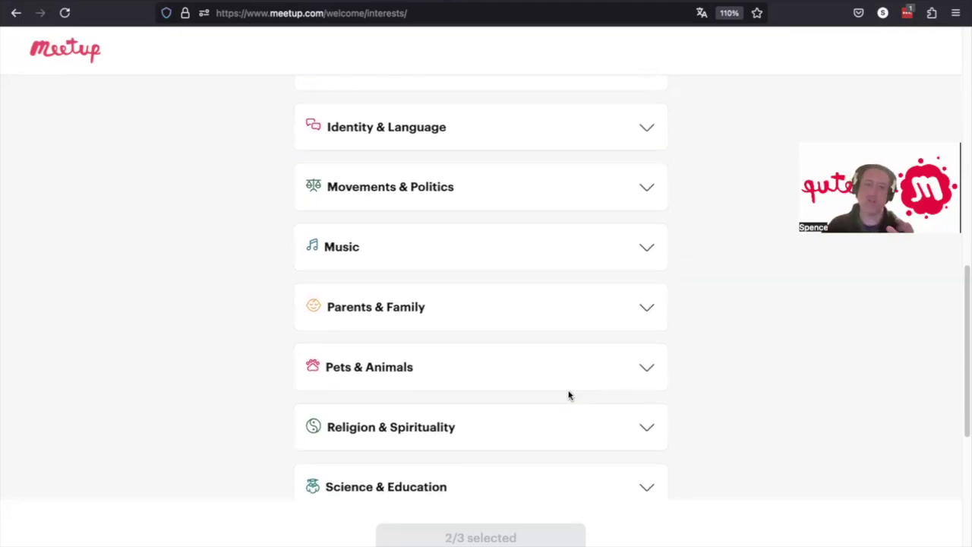
click(639, 375)
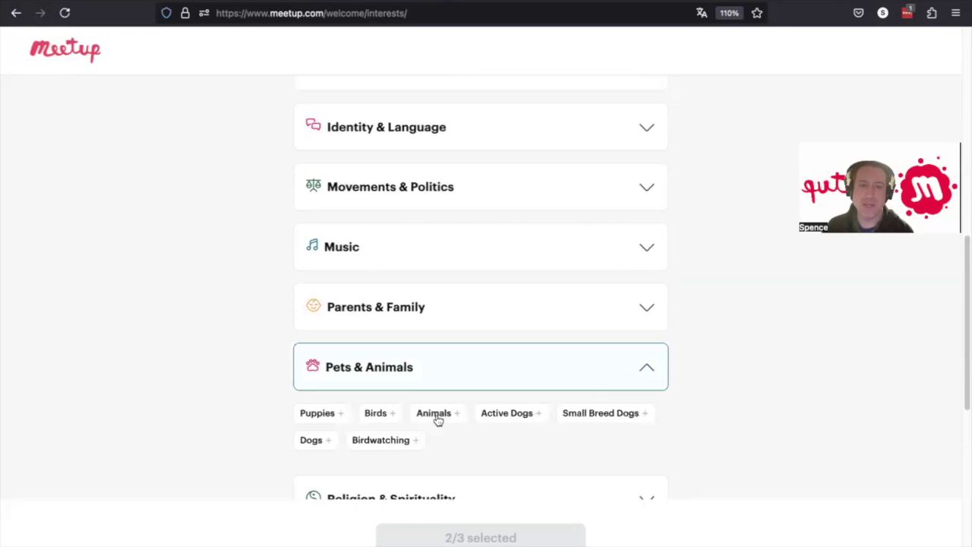
click(402, 447)
click(471, 535)
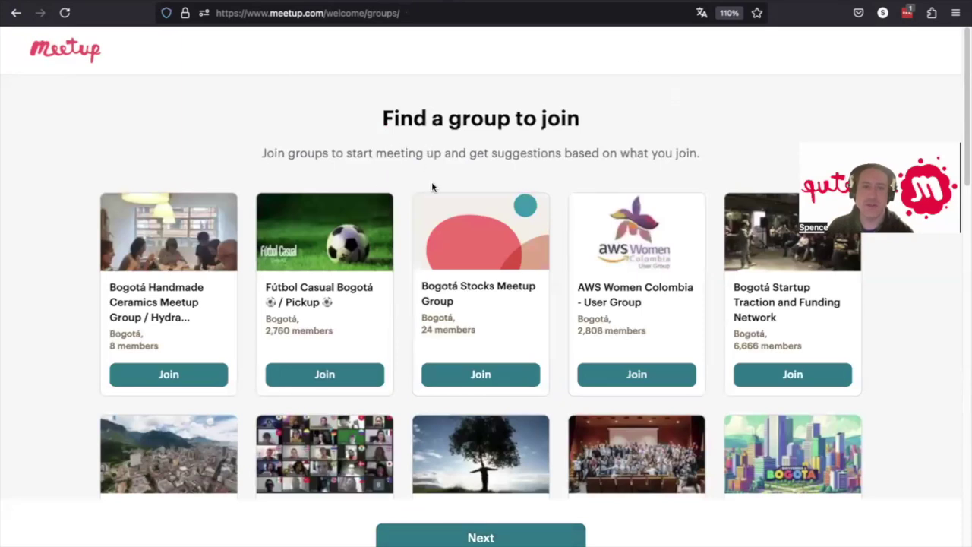
Join the Bogotá Language and Culture group and finish the onboarding without attending any suggested event.
scroll(492, 255, down, 3)
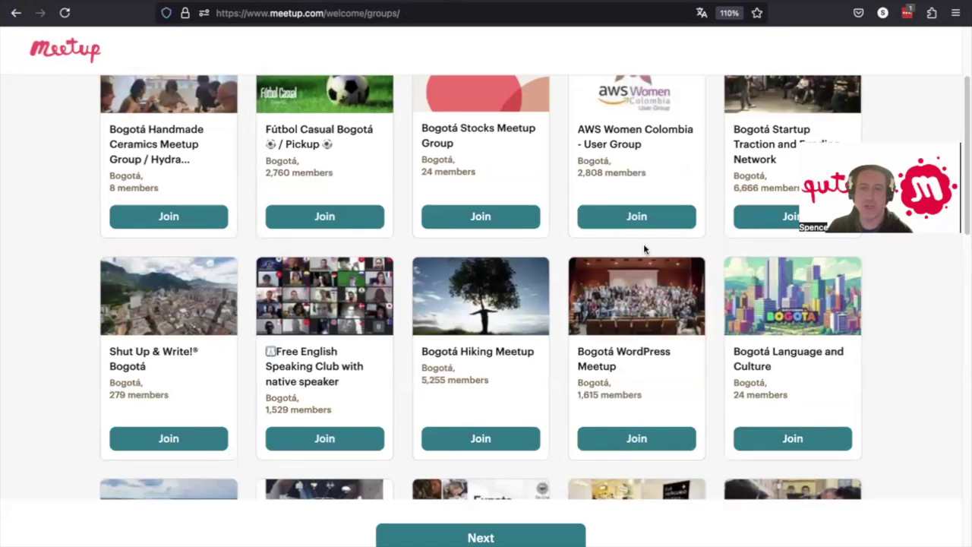
click(781, 439)
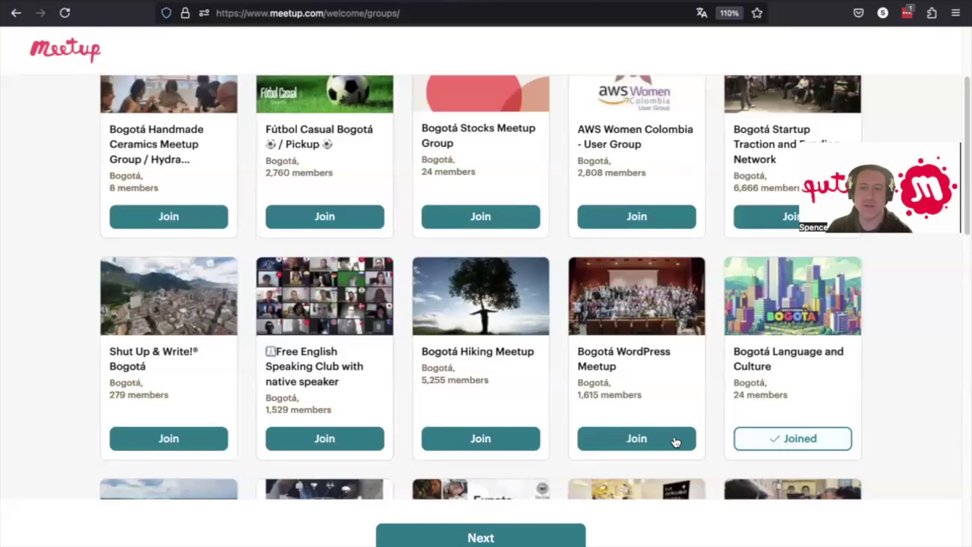
click(520, 535)
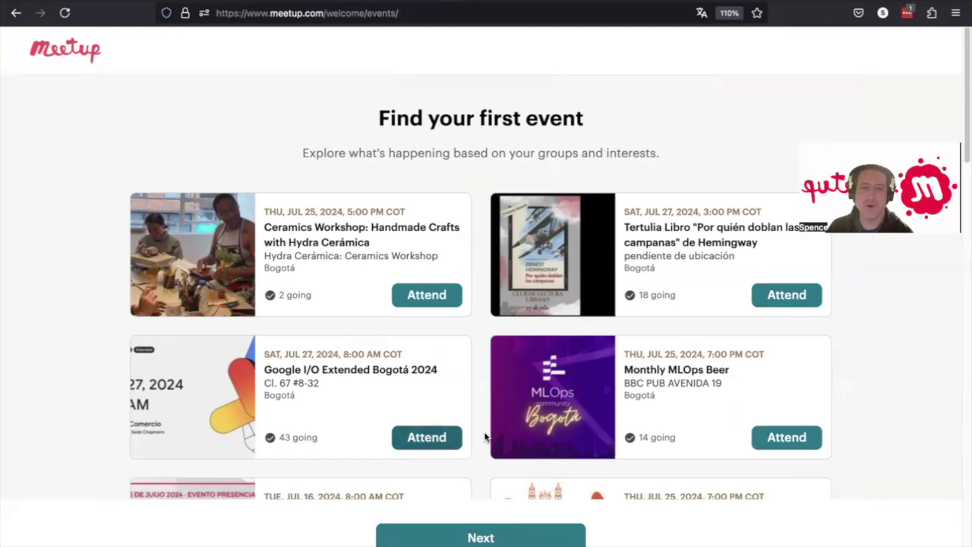
scroll(686, 391, down, 4)
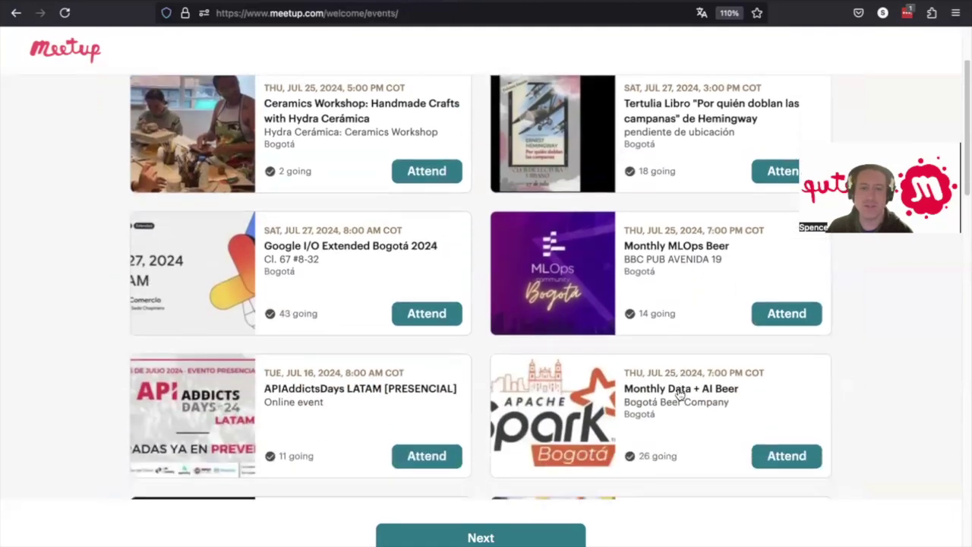
click(541, 536)
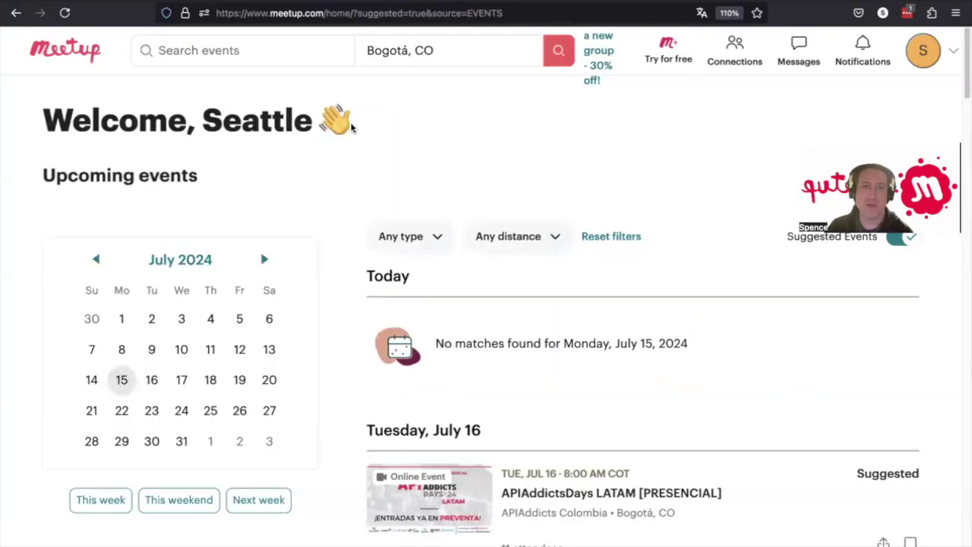
Look over the home page's upcoming events, joined groups and selected interests.
triple_click(290, 126)
click(289, 126)
scroll(394, 201, down, 3)
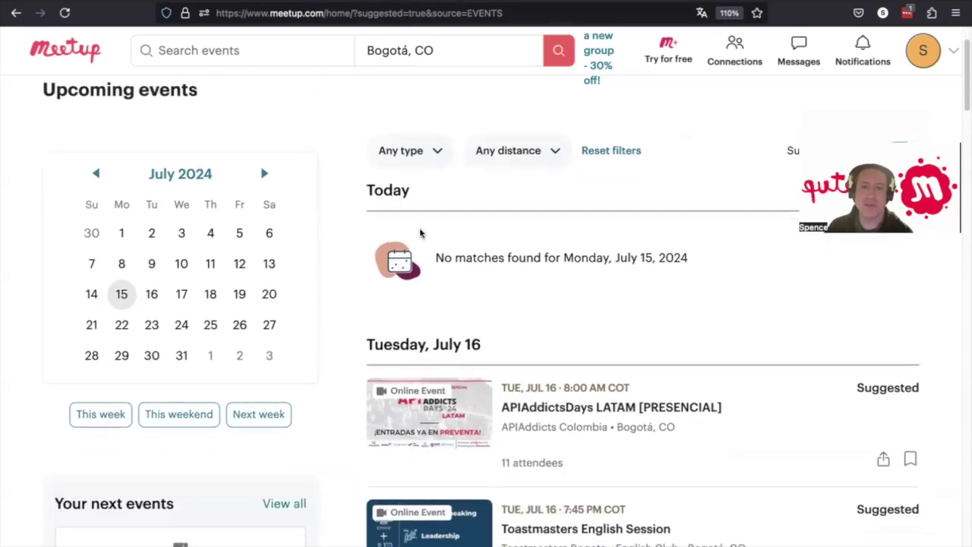
scroll(428, 239, down, 4)
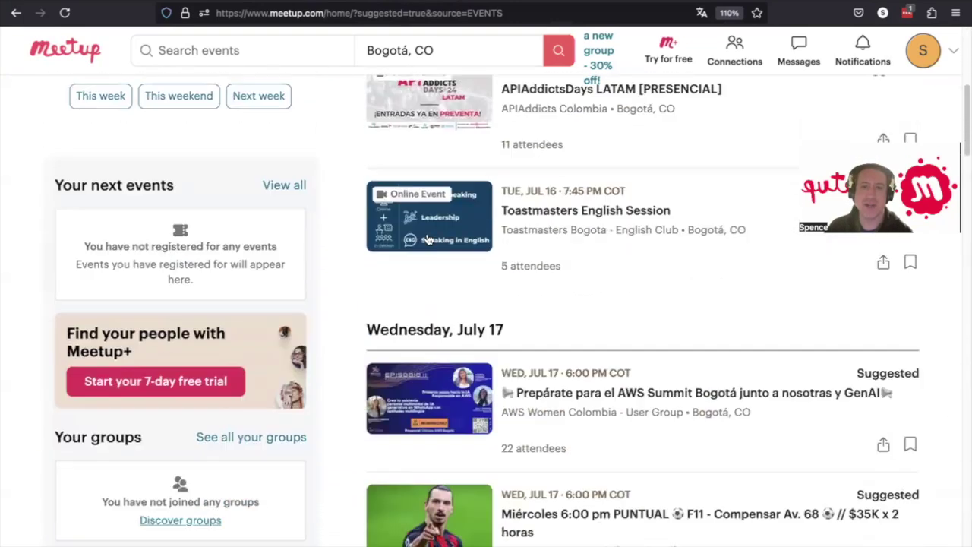
scroll(428, 239, down, 2)
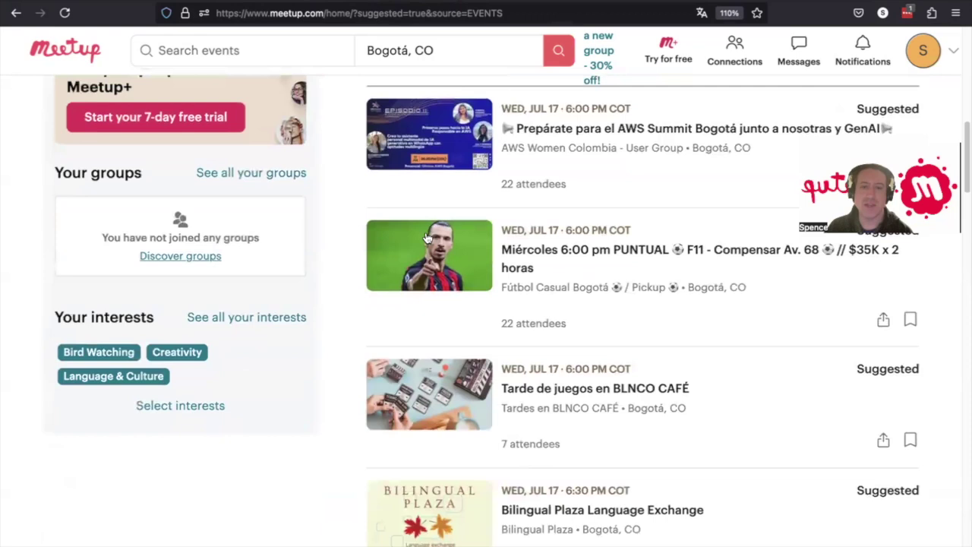
scroll(425, 234, up, 3)
scroll(425, 234, up, 6)
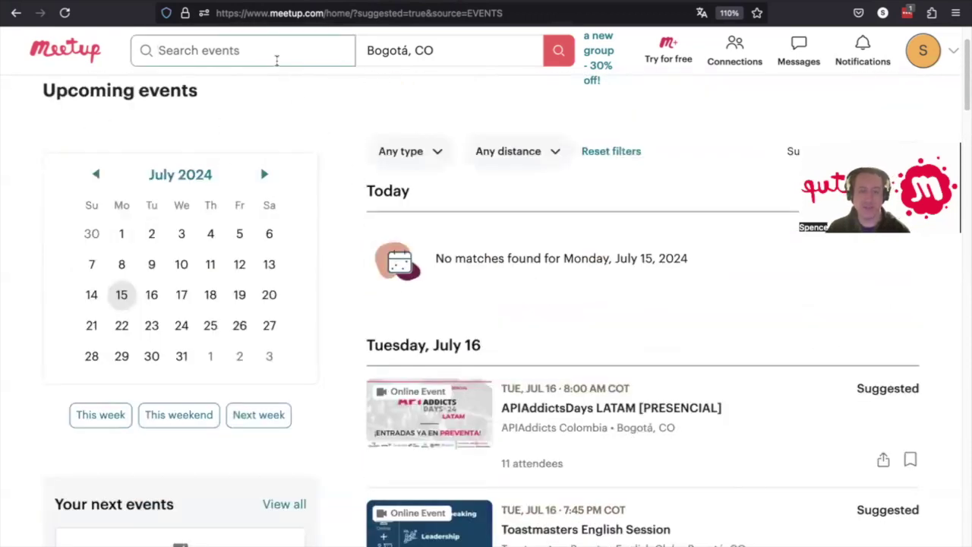
Search for "english" near Bogotá, CO, browse the matching events and switch the results to groups.
click(276, 60)
text(en)
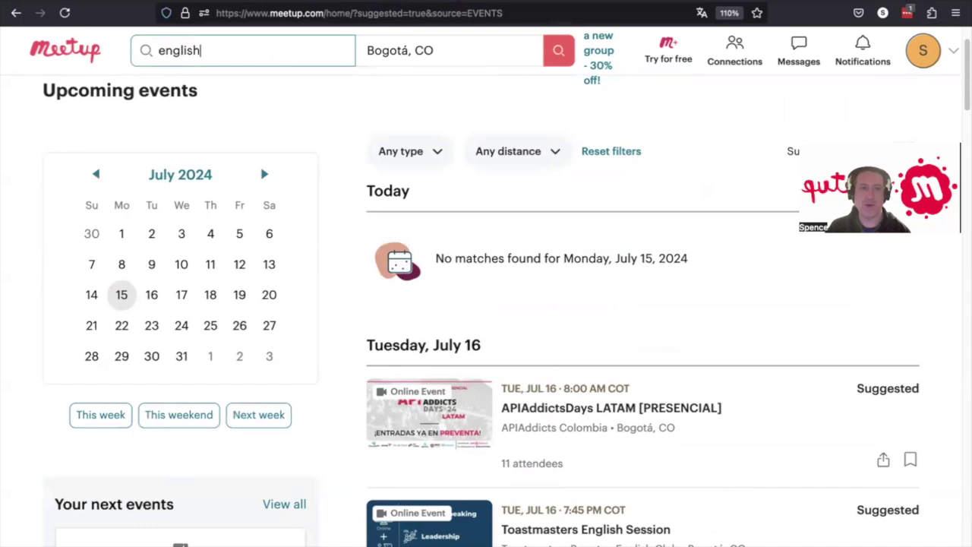
text(glish)
key(Return)
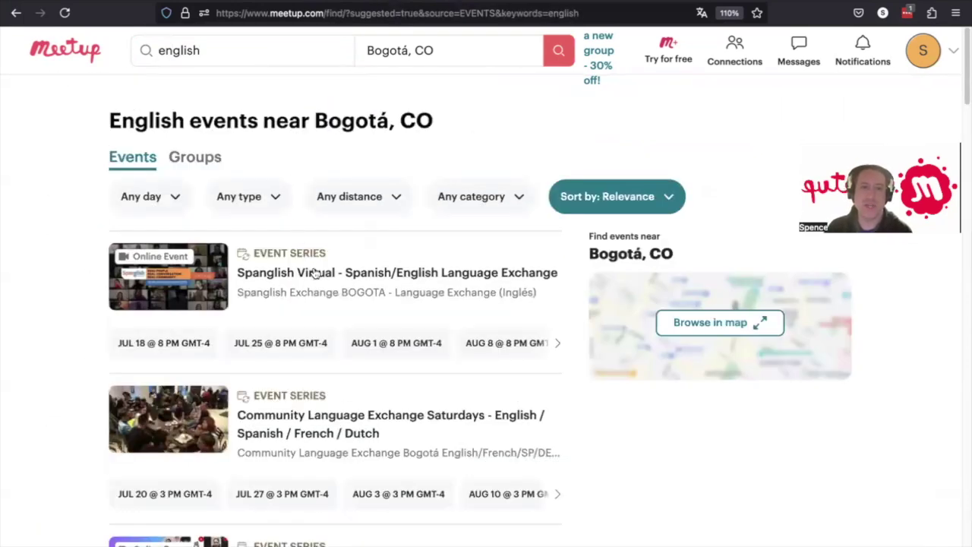
scroll(320, 315, down, 4)
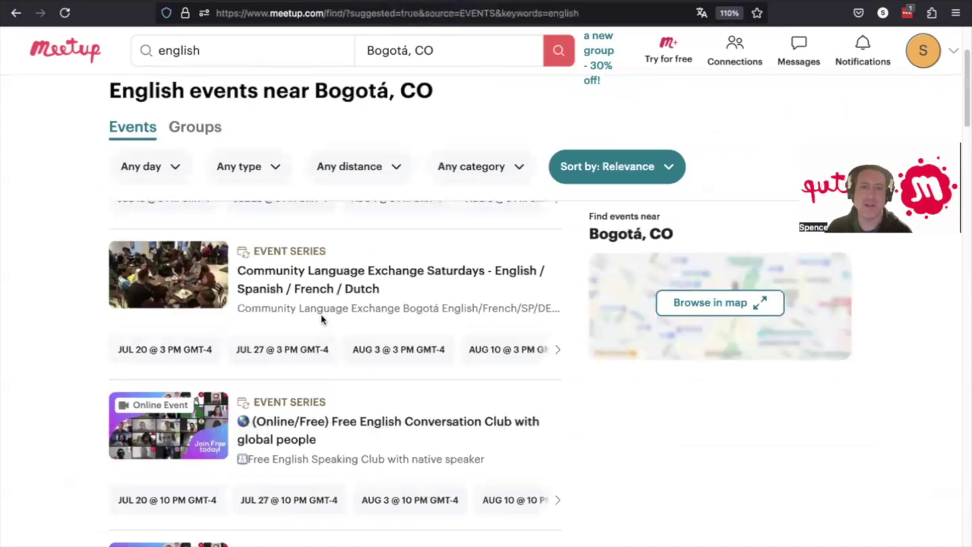
scroll(320, 315, up, 4)
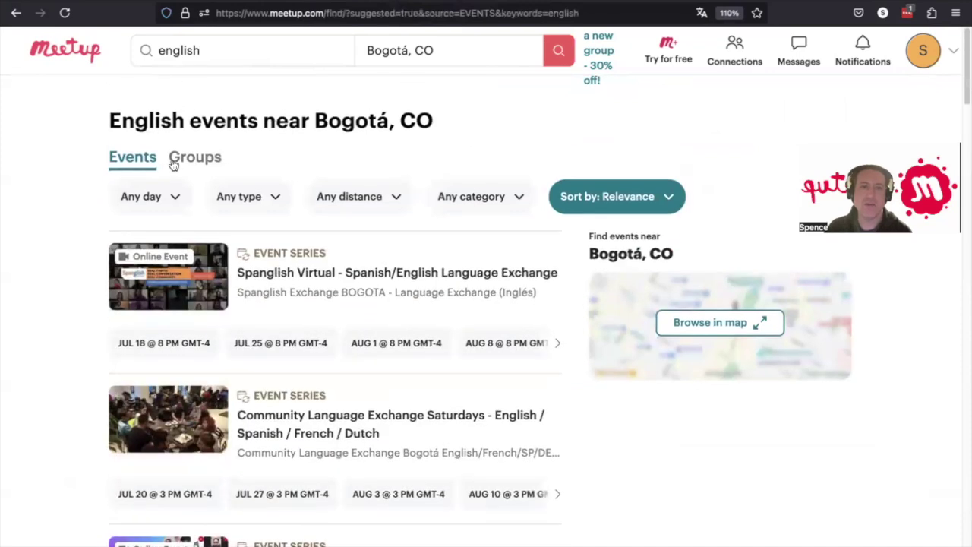
click(173, 163)
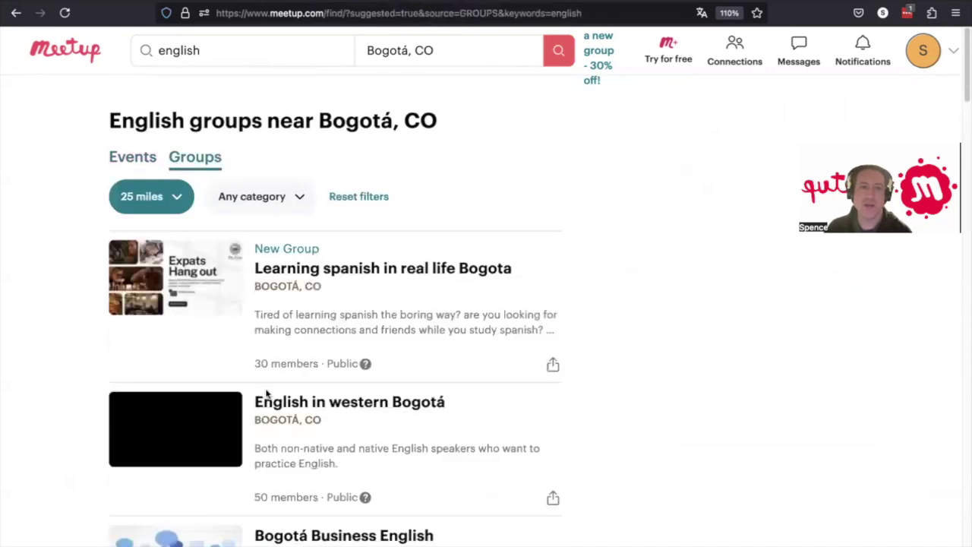
Browse the English groups near Bogotá and switch the results back to events.
scroll(268, 398, down, 5)
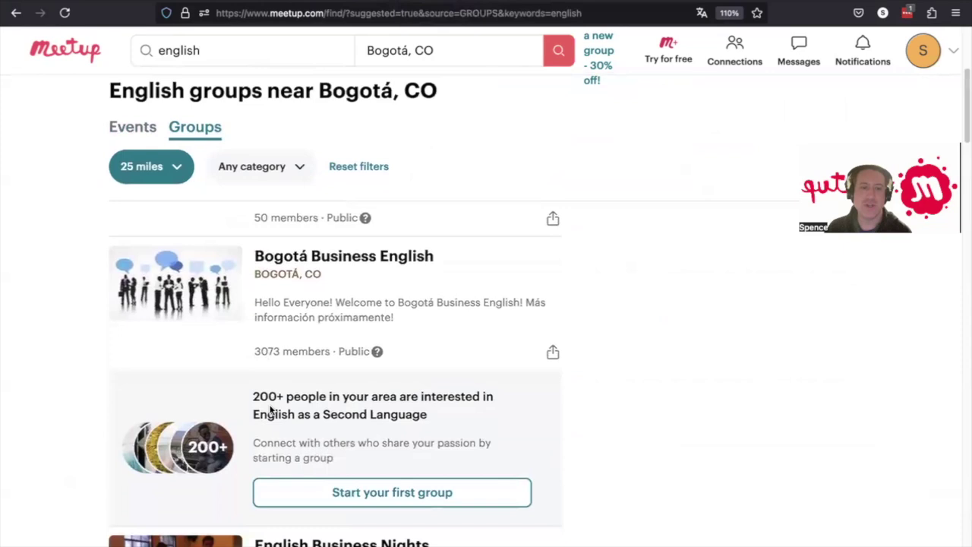
scroll(271, 410, up, 3)
click(133, 127)
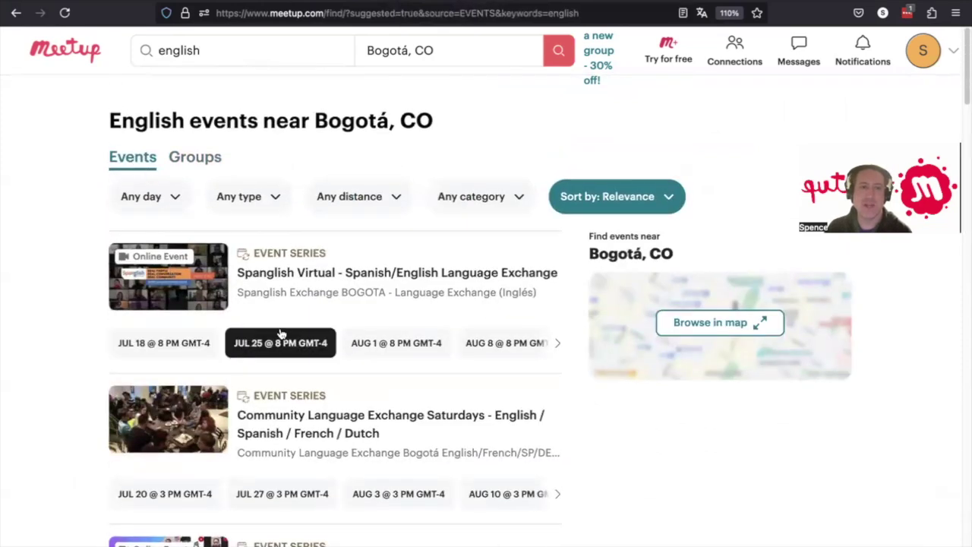
Filter the English events near Bogotá to in-person ones within 10 miles.
click(588, 200)
click(530, 174)
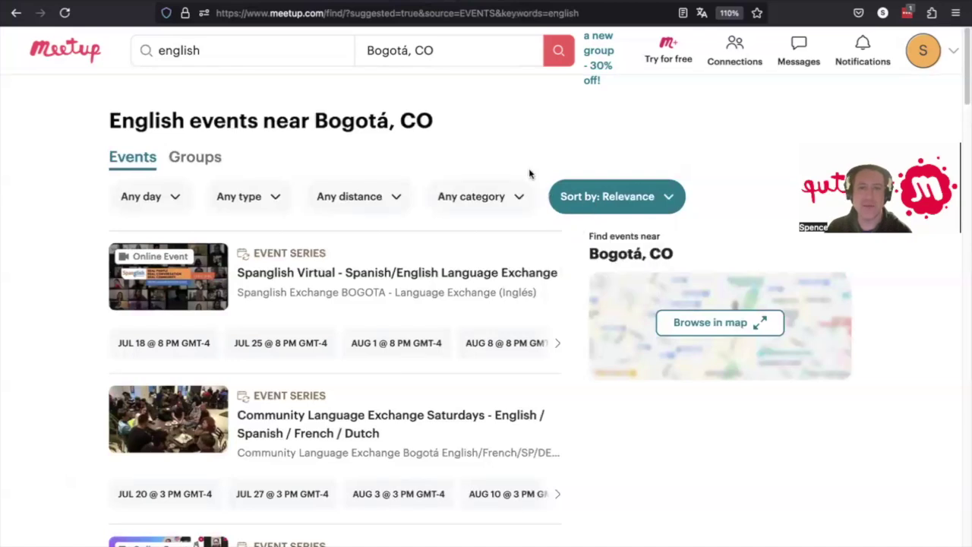
click(256, 198)
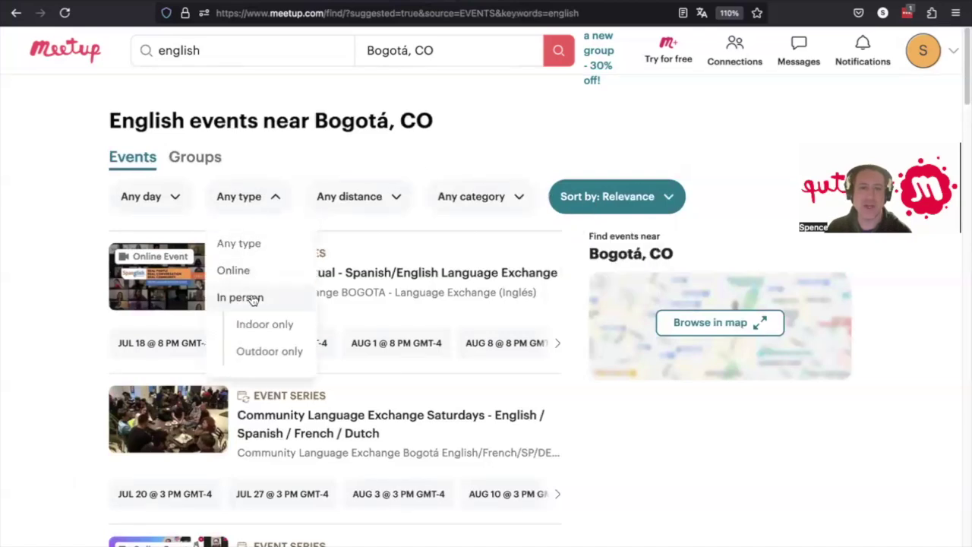
click(254, 299)
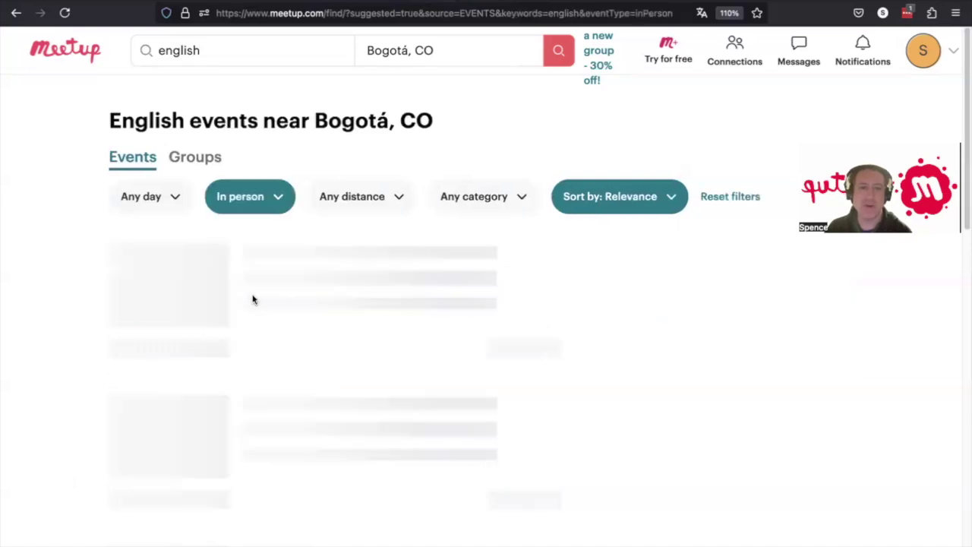
click(350, 200)
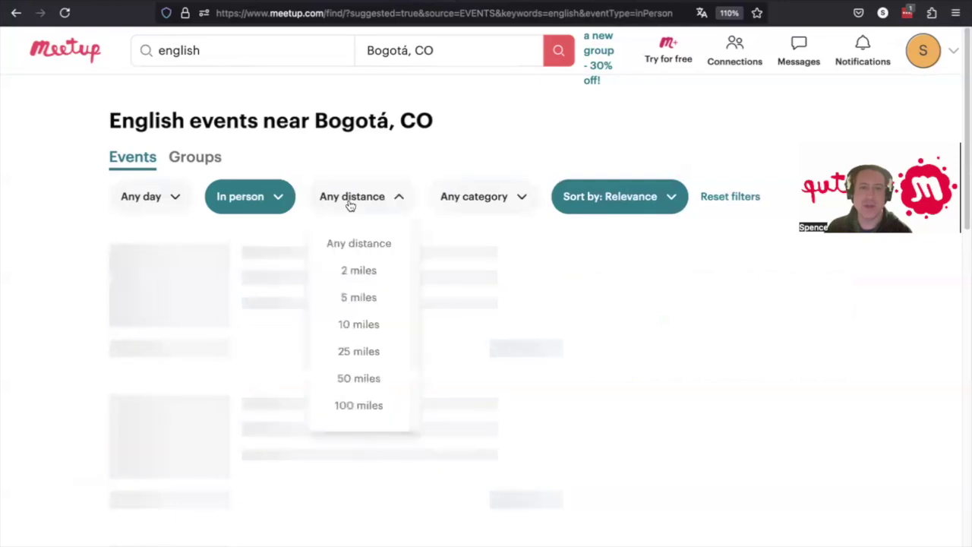
click(357, 324)
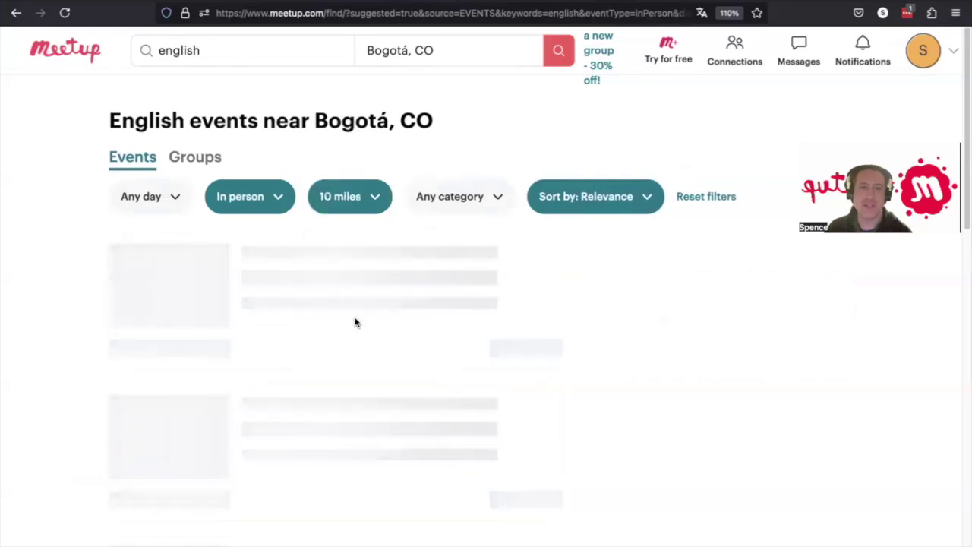
Sort the filtered English events by date and browse the resulting list.
click(579, 202)
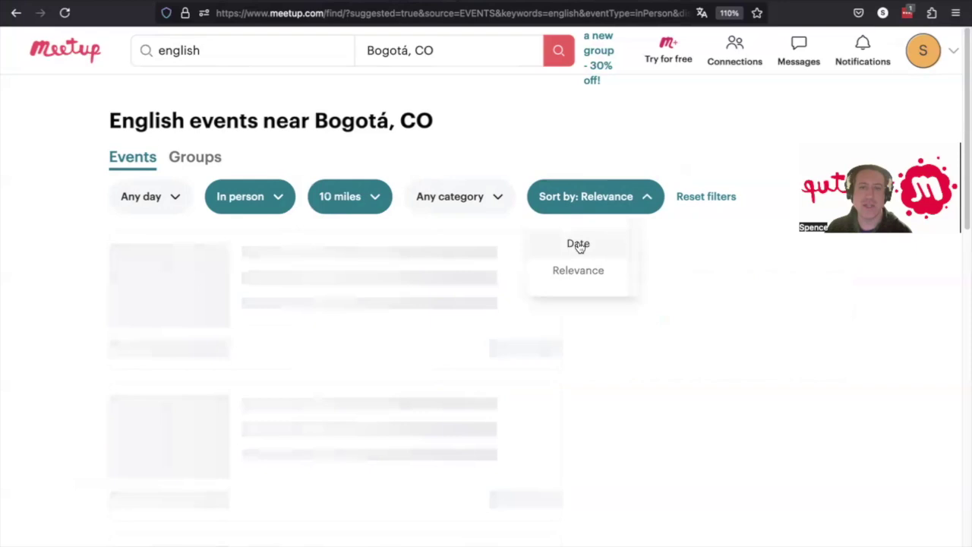
click(579, 244)
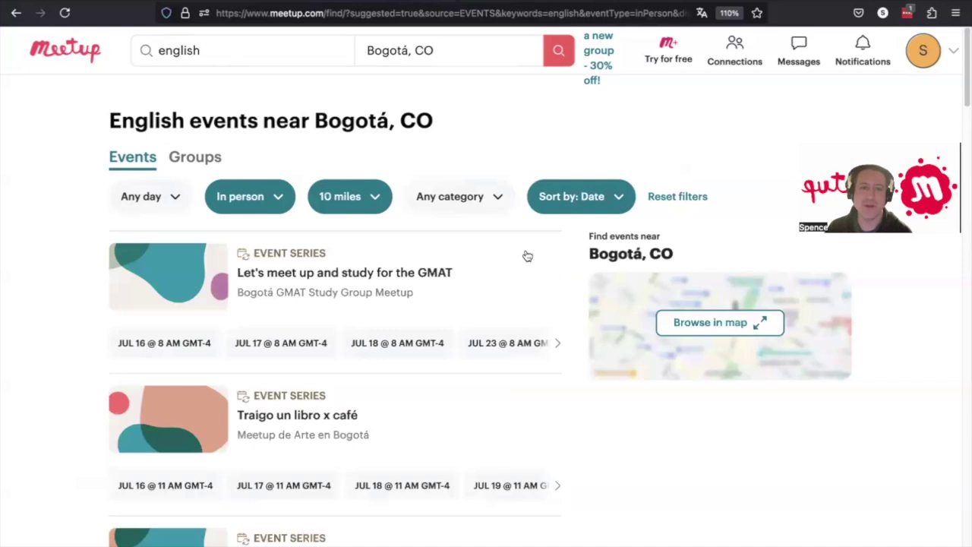
scroll(524, 255, down, 5)
scroll(525, 253, down, 2)
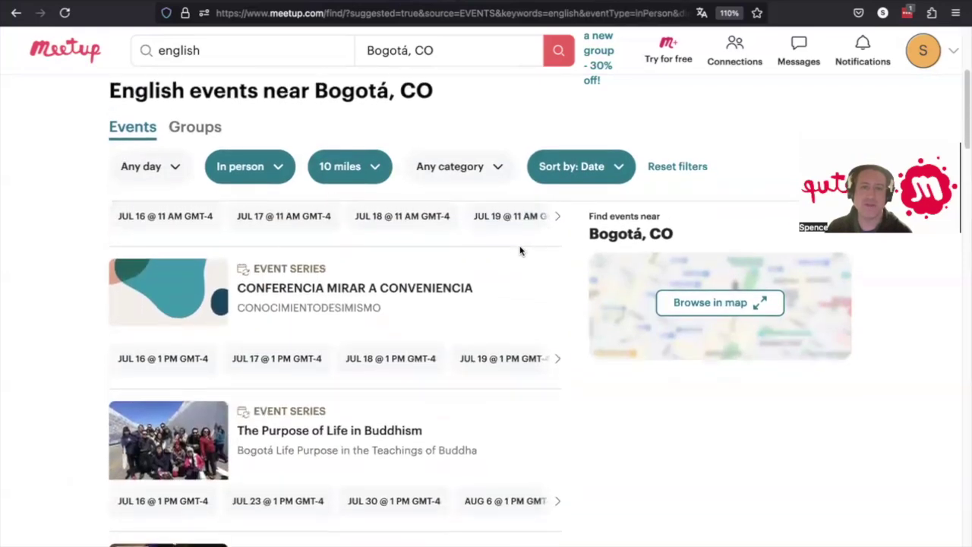
scroll(516, 251, up, 5)
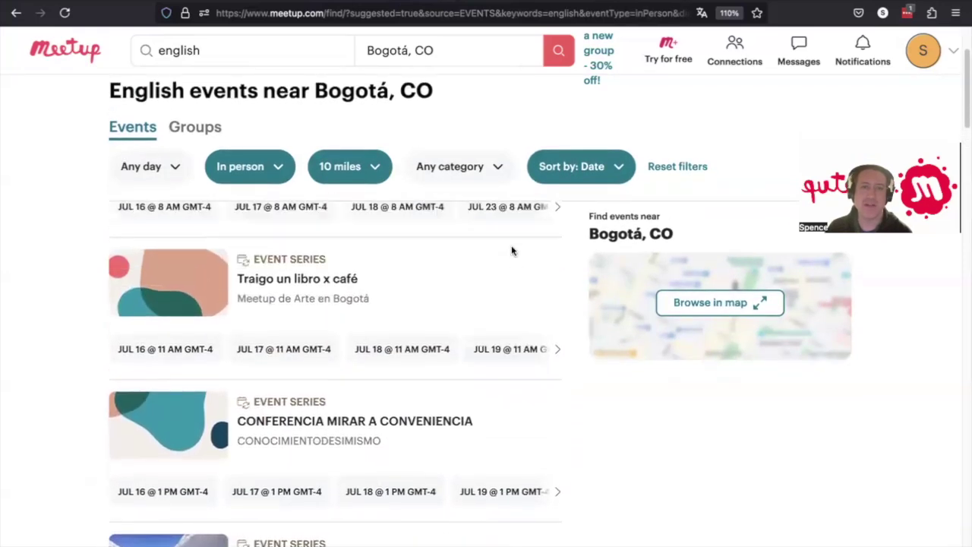
From the home page's upcoming events, open the July 17 online French conversation event and go to its Bogotá Language and Culture group page.
click(91, 58)
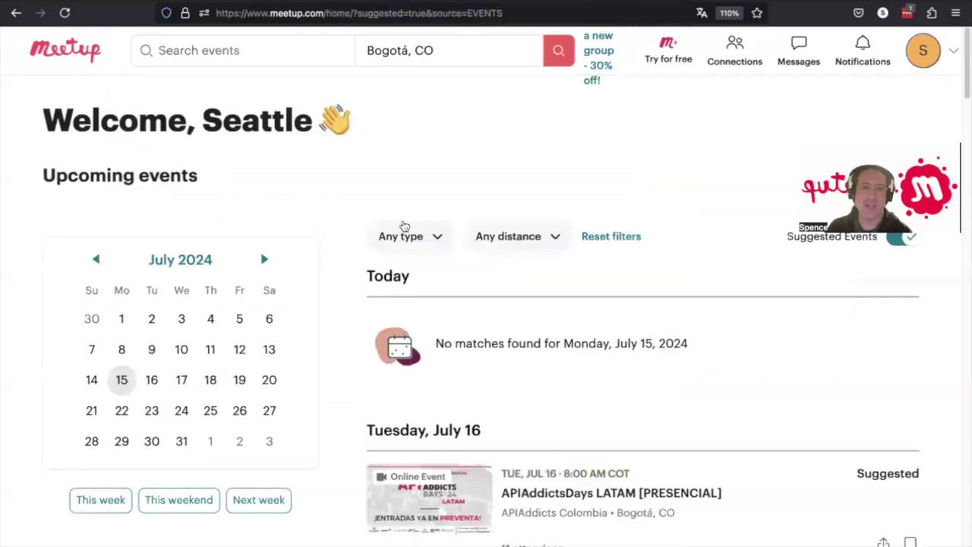
scroll(445, 276, down, 3)
scroll(445, 276, down, 5)
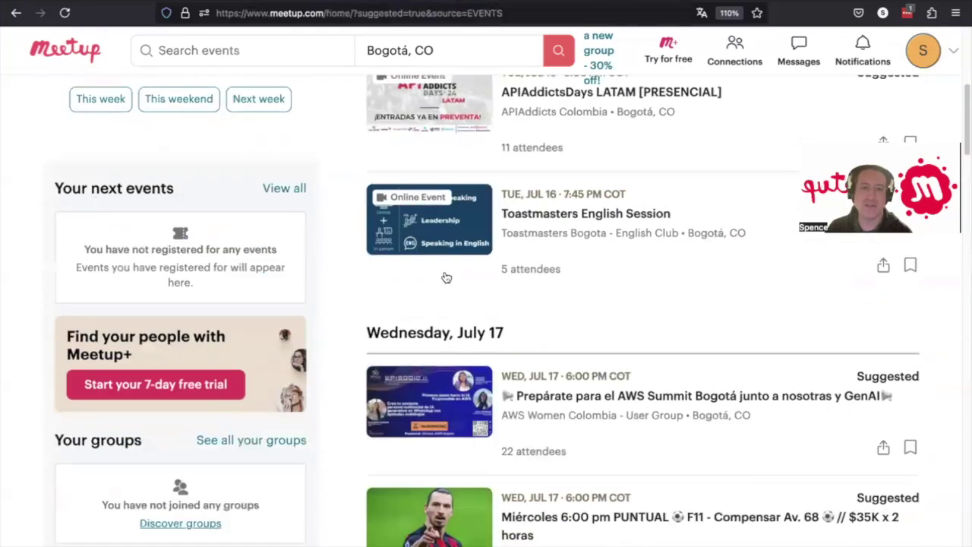
scroll(445, 276, down, 3)
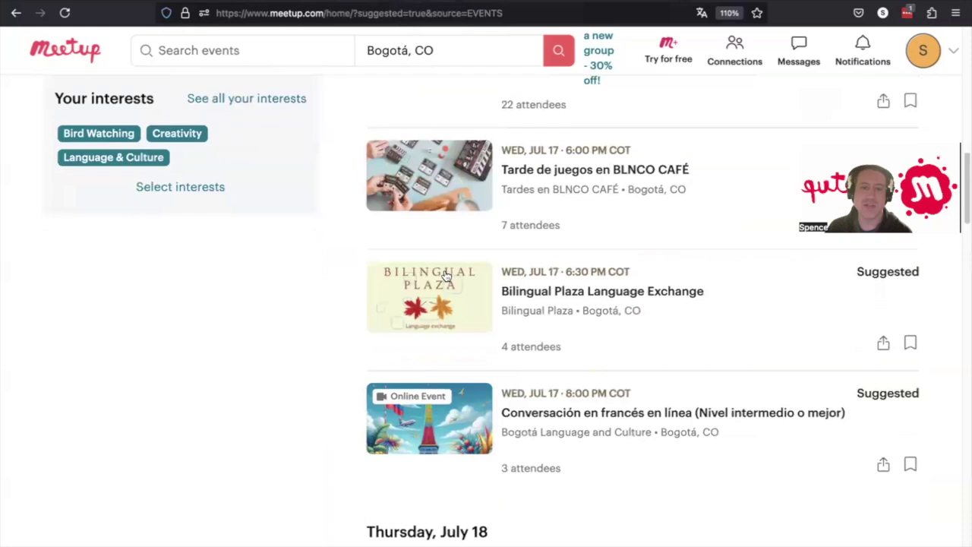
scroll(493, 342, up, 1)
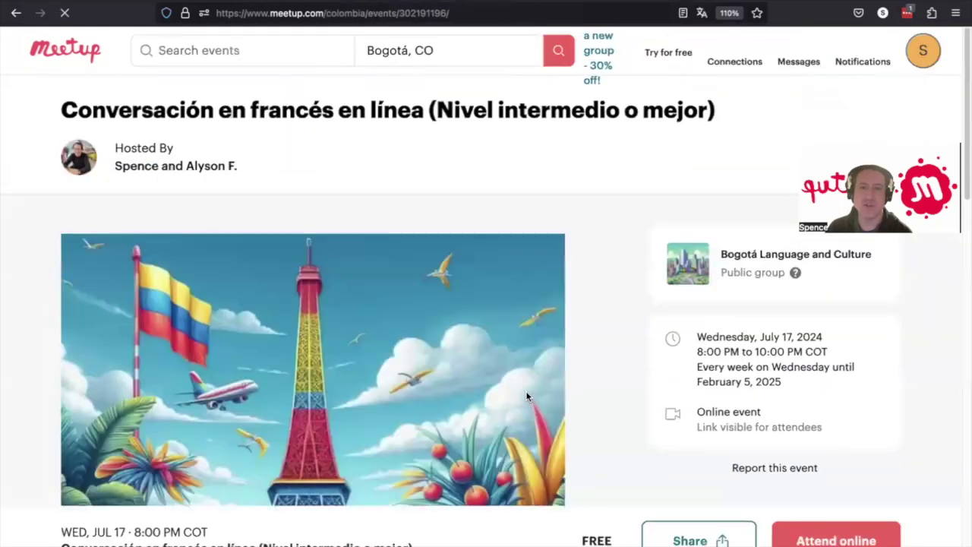
click(741, 260)
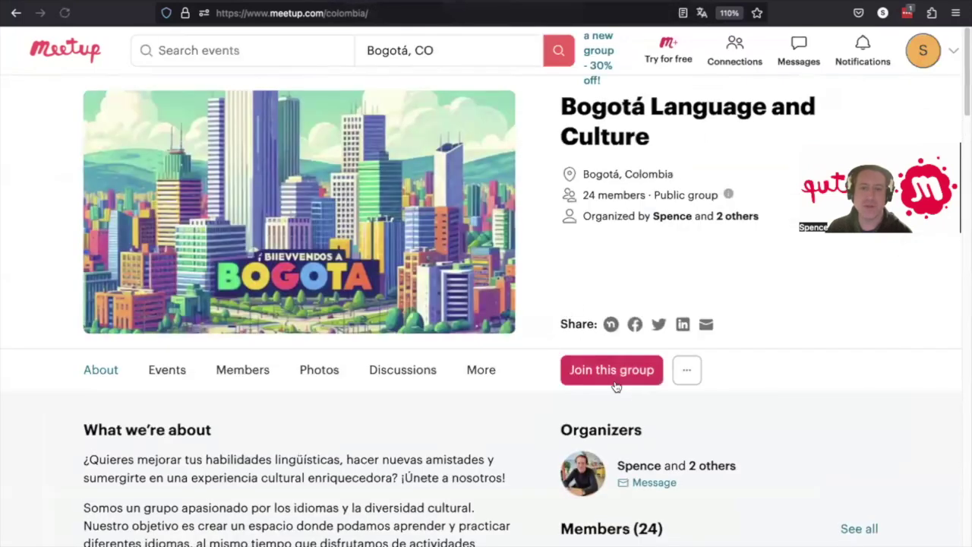
Try to join the Bogotá Language and Culture group without uploading a profile photo, and dismiss the join form.
click(614, 383)
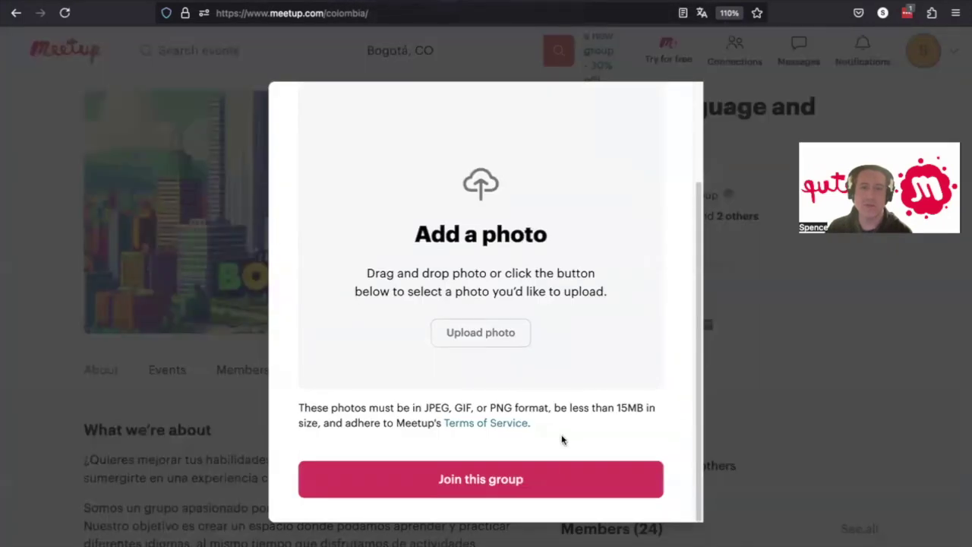
click(533, 473)
scroll(521, 432, up, 2)
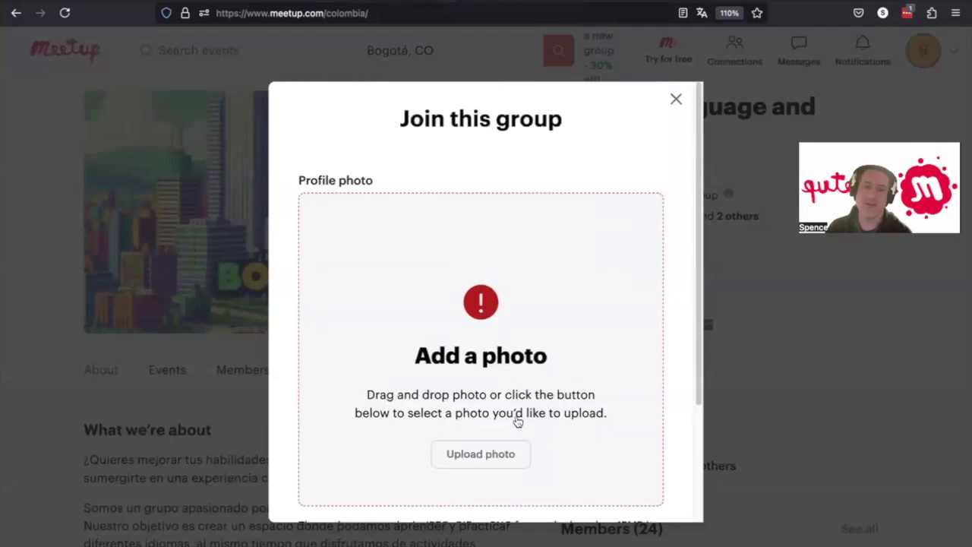
click(672, 111)
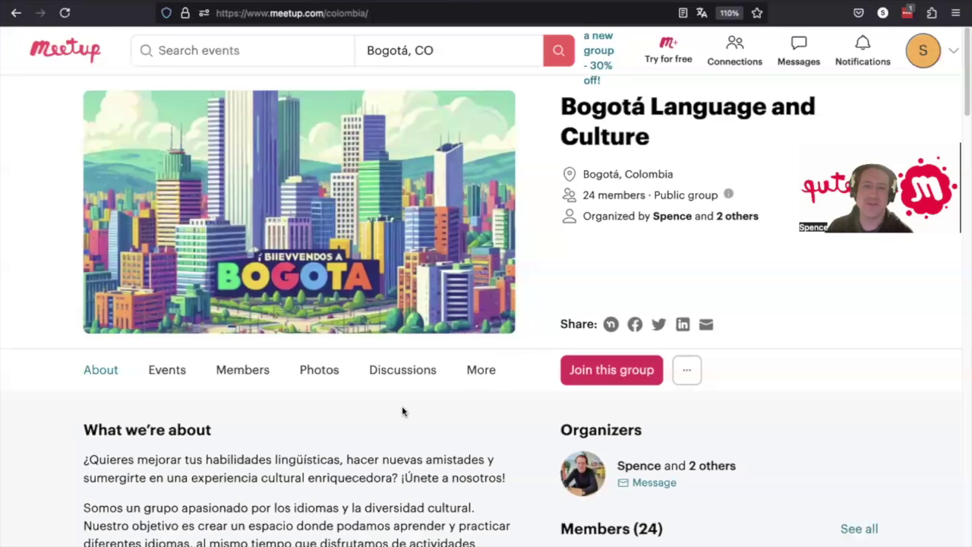
Look over the Bogotá Language and Culture group's description, upcoming events and members.
scroll(314, 411, down, 3)
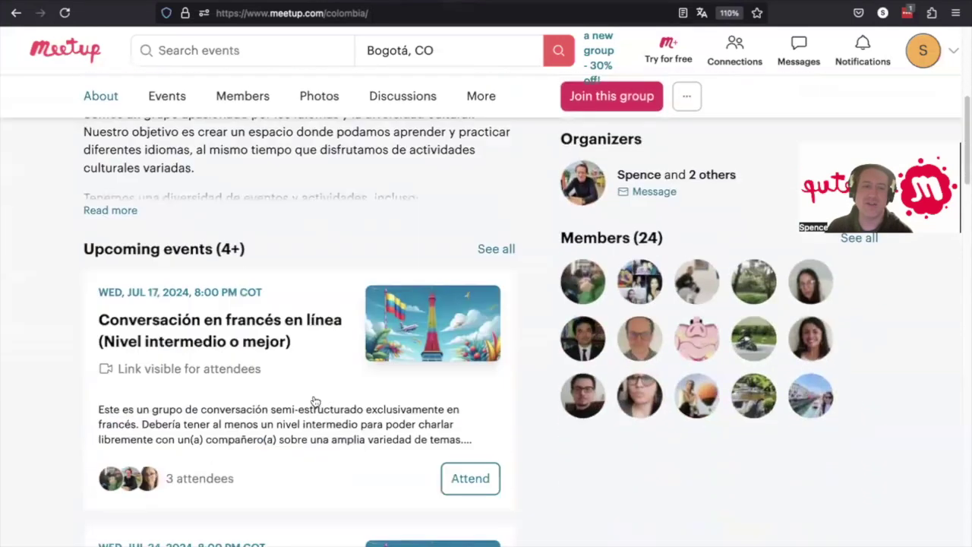
scroll(315, 401, down, 3)
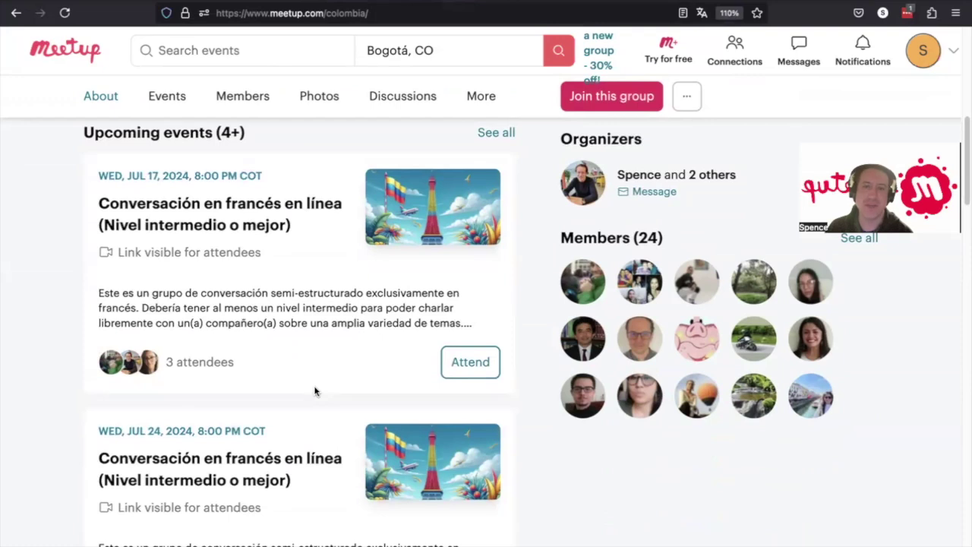
scroll(315, 391, up, 10)
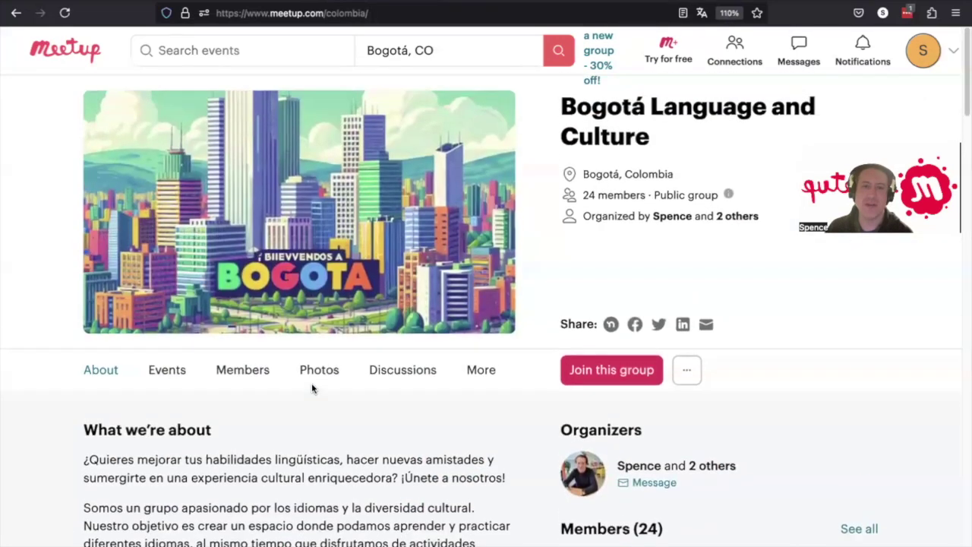